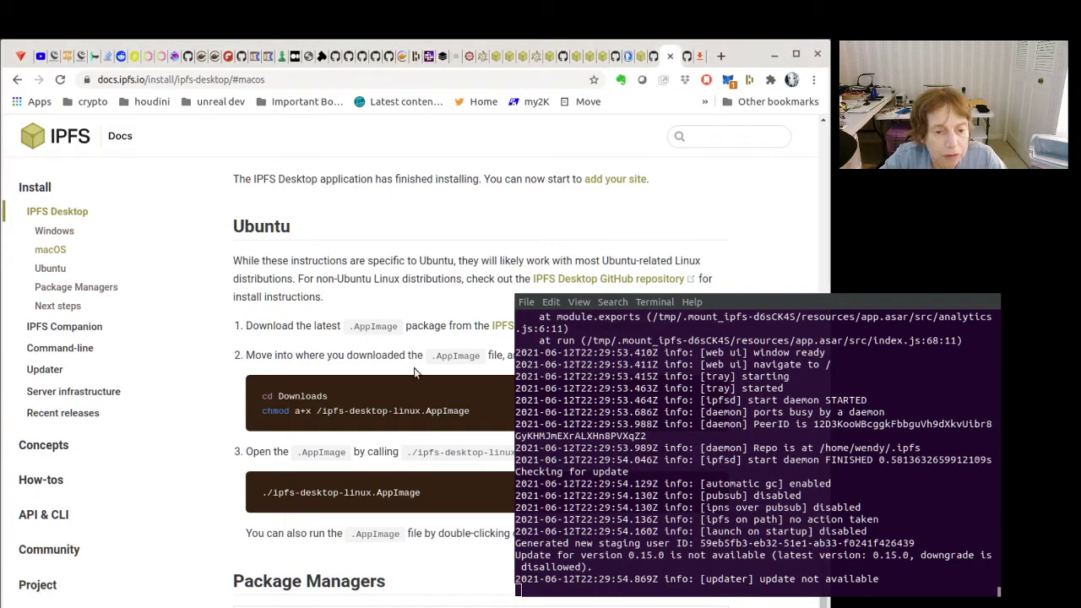
Switch to the ipfs-desktop GitHub README tab with its quick-install shortcuts.
{"action": "left_click", "coordinate": [688, 59]}
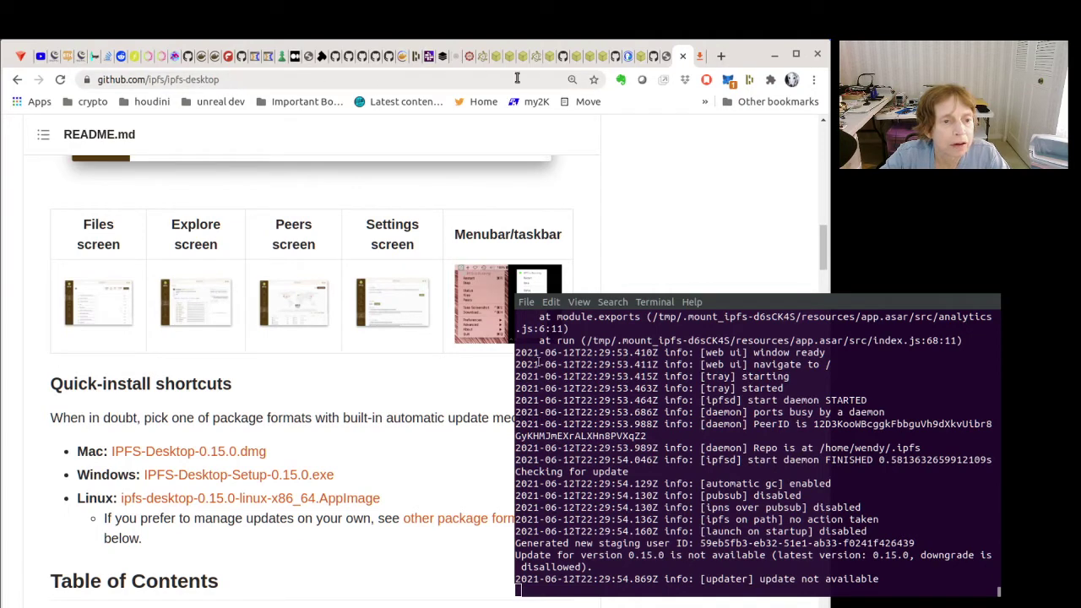
Return to the docs.ipfs.io install docs, then hide Chrome to reveal the daemon terminals.
{"action": "left_click", "coordinate": [665, 57]}
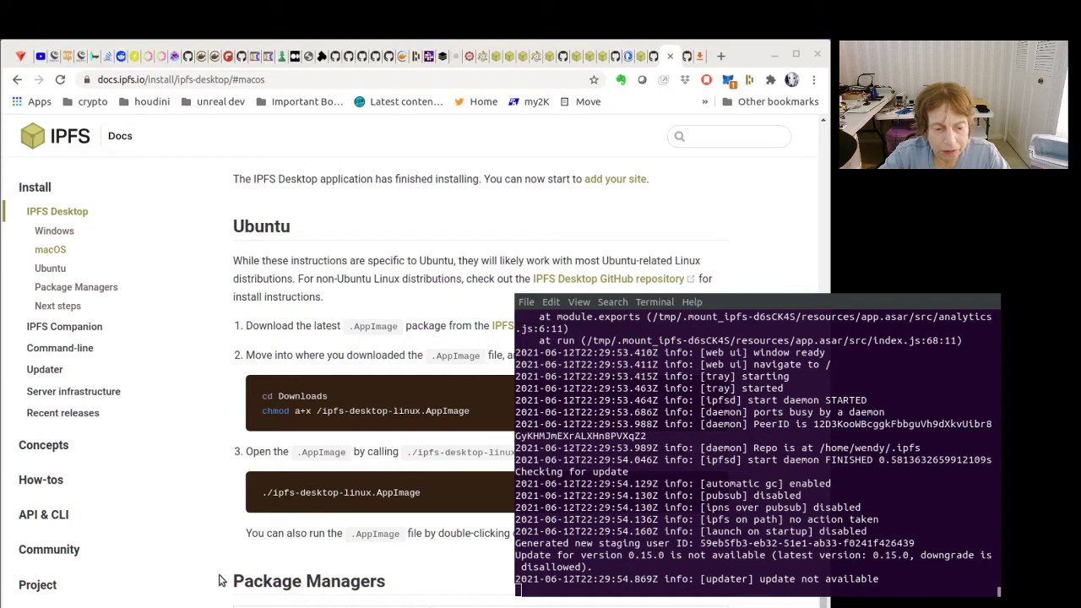
{"action": "key", "text": "super+h"}
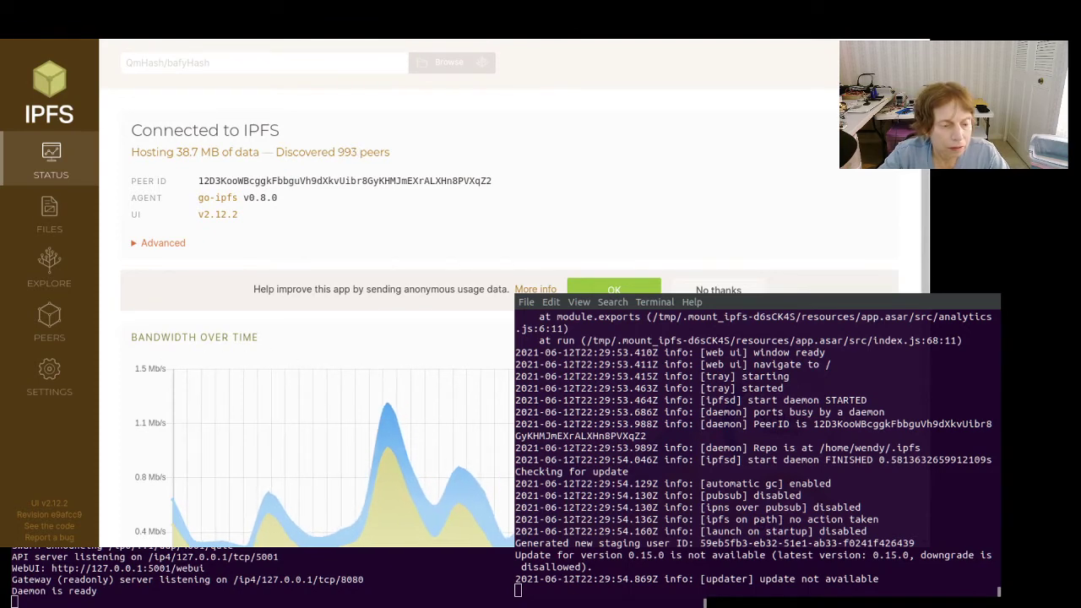
Check the Status bandwidth chart, then view Settings with API address /ip4/127.0.0.1/tcp/5001.
{"action": "scroll", "coordinate": [735, 170], "scroll_direction": "down", "scroll_amount": 3}
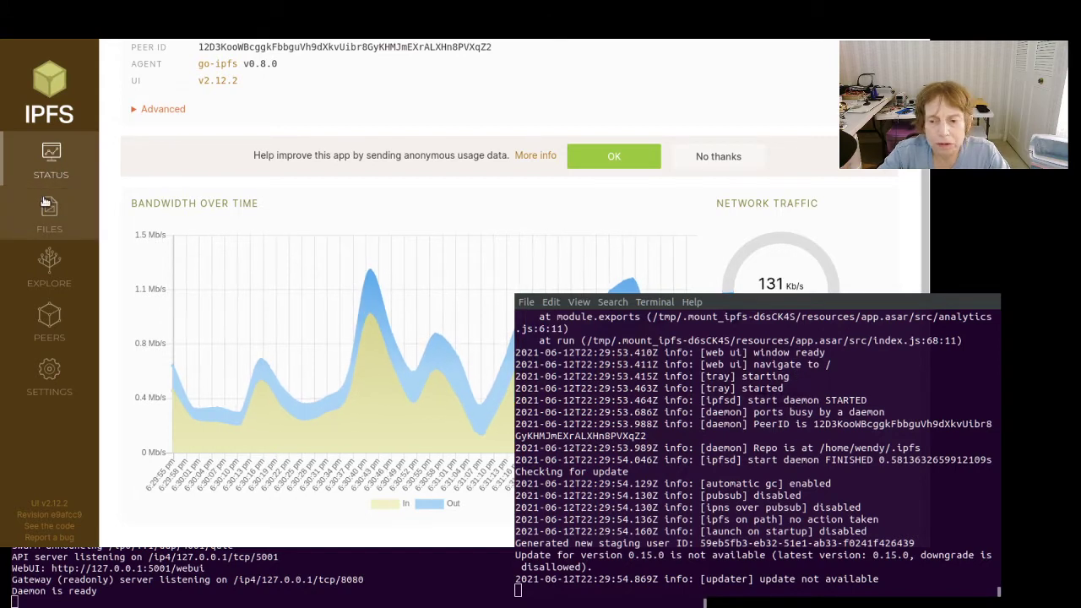
{"action": "scroll", "coordinate": [474, 347], "scroll_direction": "up", "scroll_amount": 2}
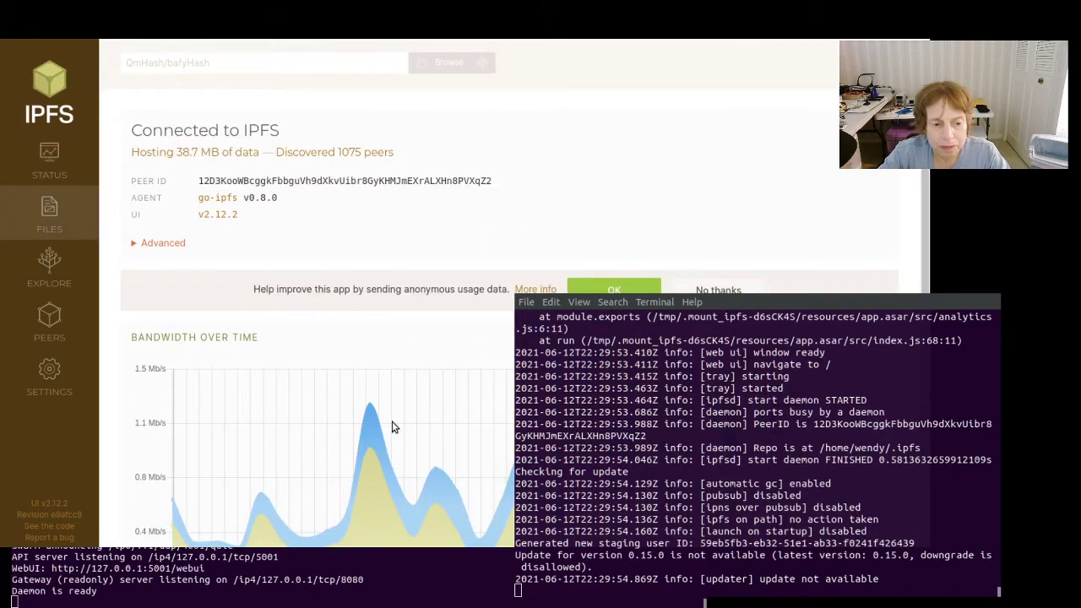
{"action": "left_click", "coordinate": [49, 386]}
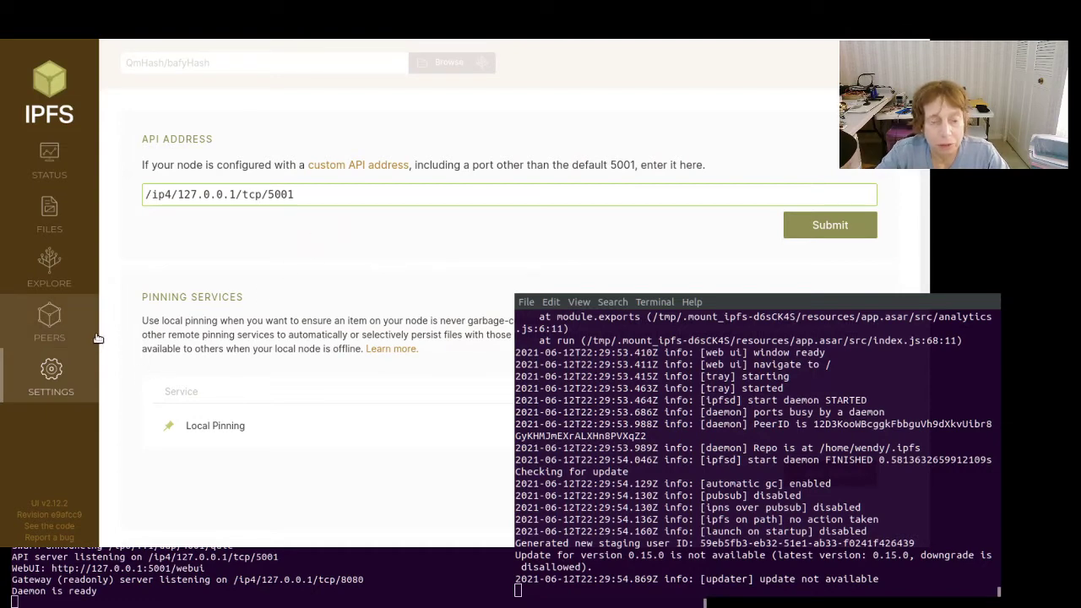
Scroll through the connected peers and their locations, then pass via Explore to the empty Files view.
{"action": "left_click", "coordinate": [45, 324]}
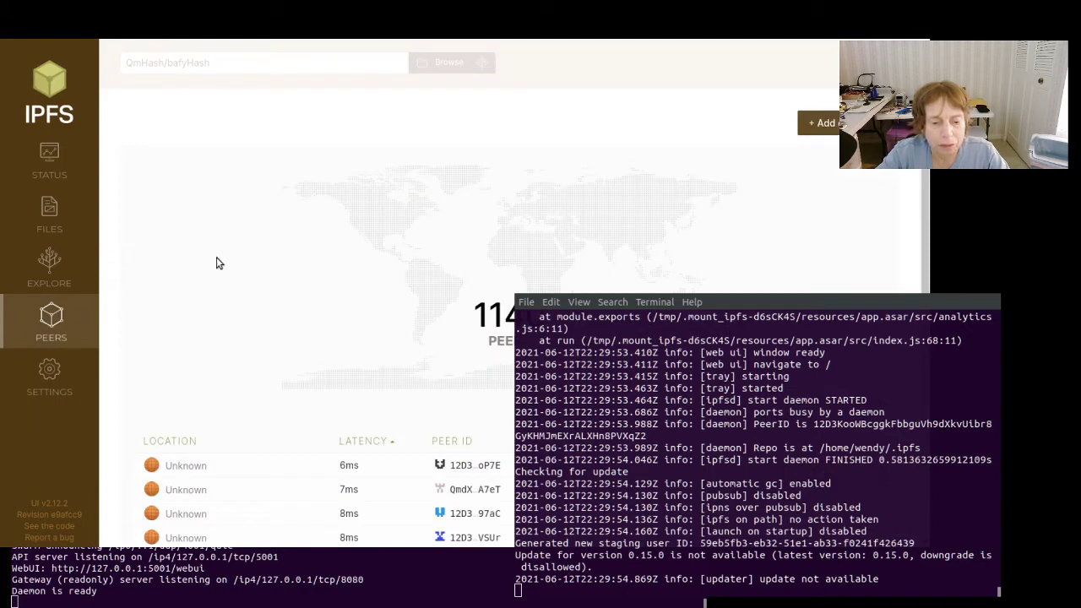
{"action": "left_click_drag", "start_coordinate": [554, 60], "coordinate": [726, 385]}
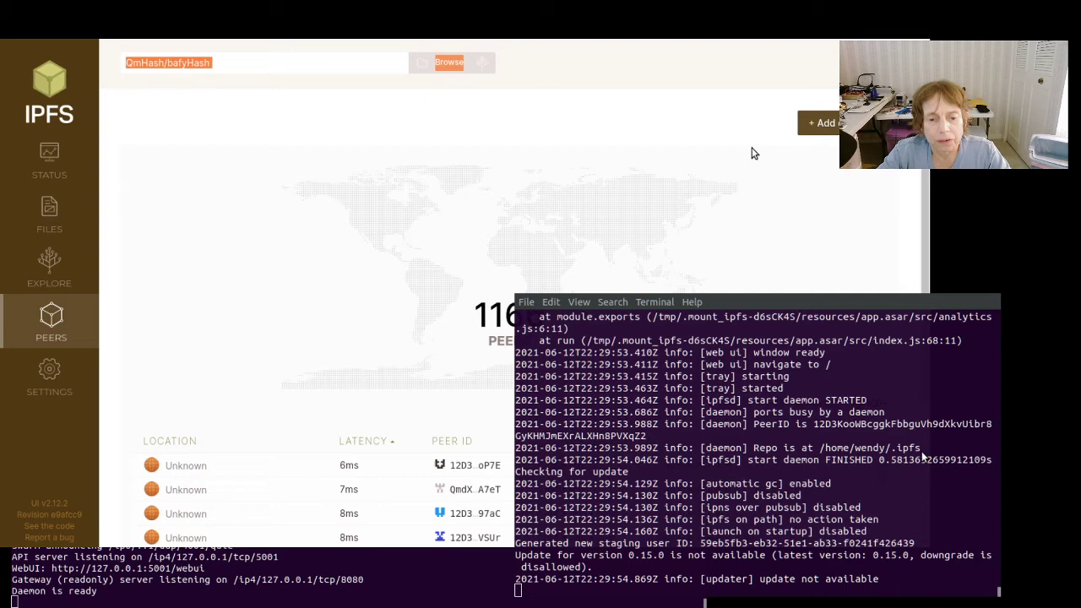
{"action": "scroll", "coordinate": [925, 245], "scroll_direction": "down", "scroll_amount": 2}
{"action": "scroll", "coordinate": [925, 245], "scroll_direction": "down", "scroll_amount": 2}
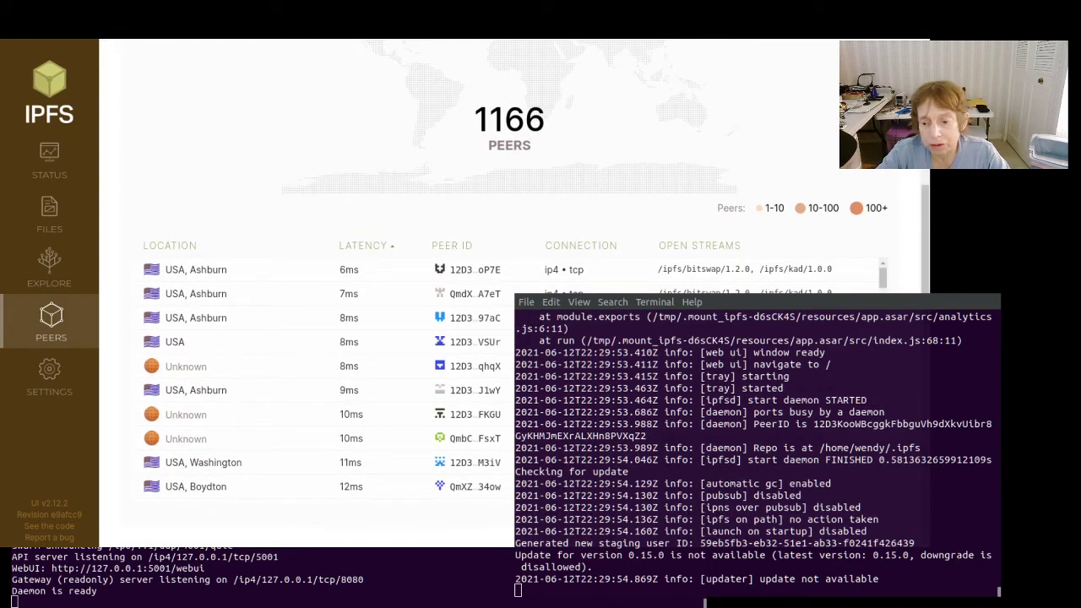
{"action": "left_click", "coordinate": [59, 274]}
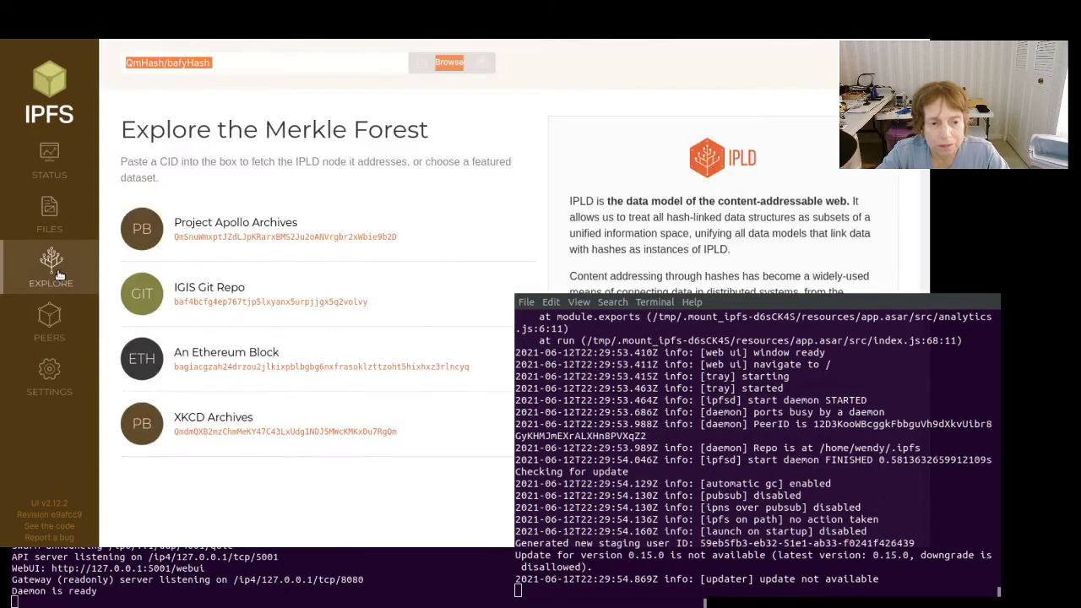
{"action": "left_click", "coordinate": [59, 219]}
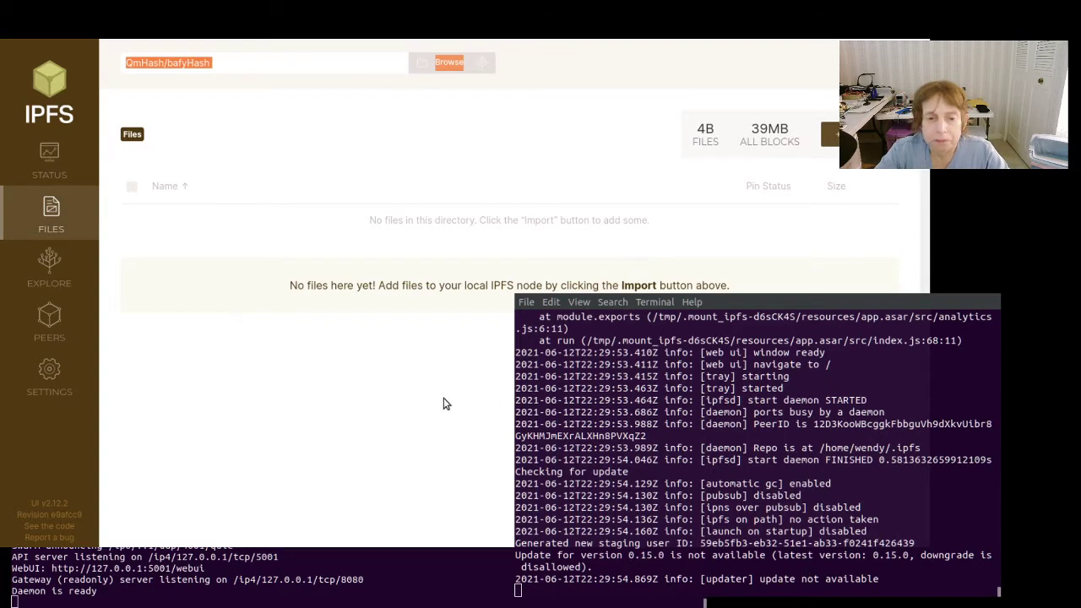
Move from Status through Files to the Explore page listing Project Apollo and XKCD Archives.
{"action": "left_click", "coordinate": [53, 157]}
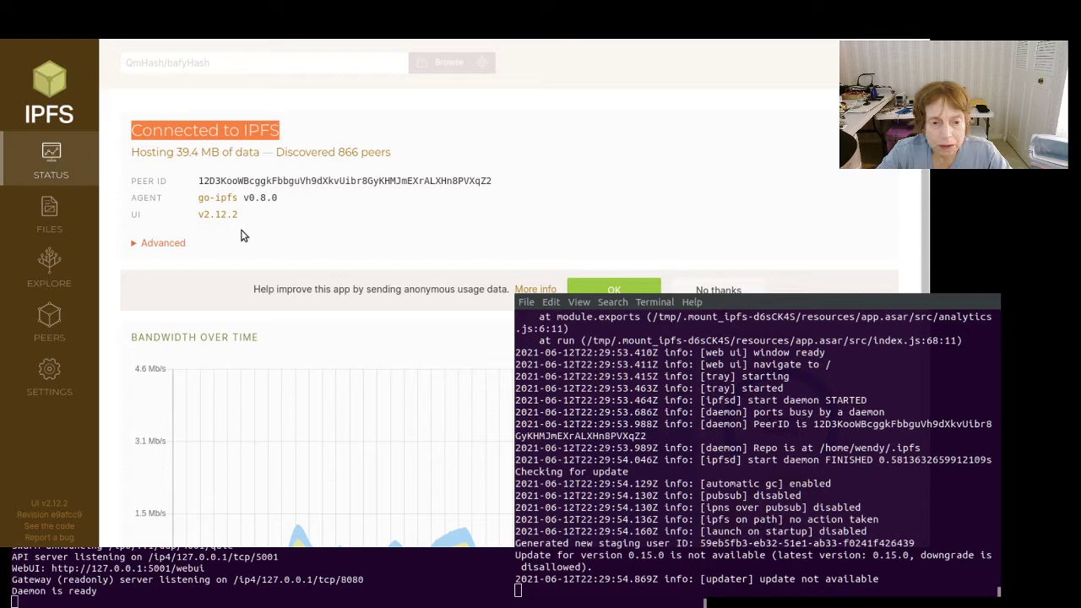
{"action": "left_click", "coordinate": [49, 216]}
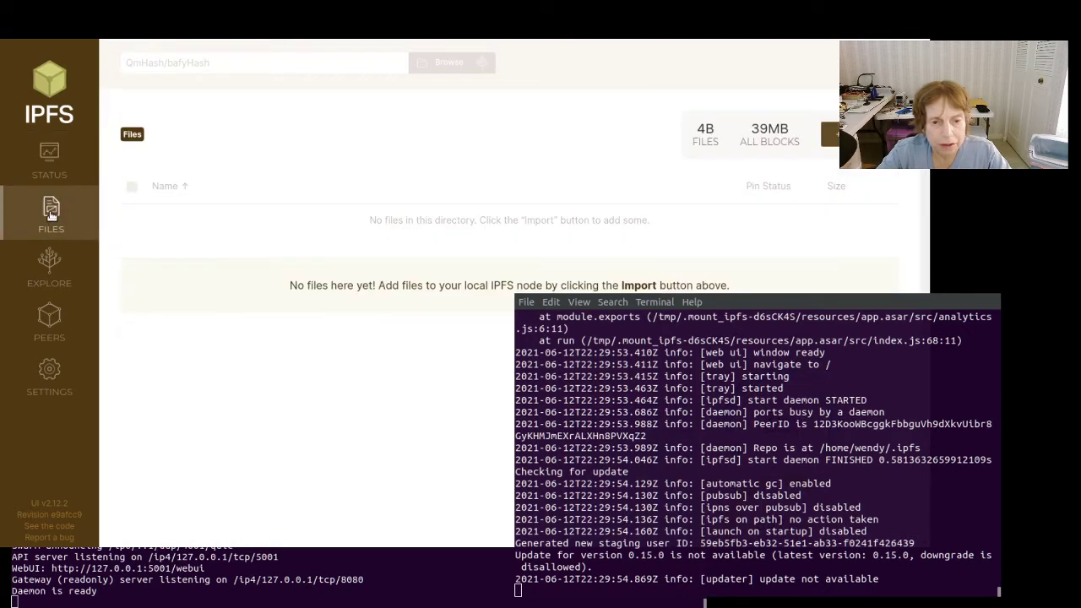
{"action": "left_click", "coordinate": [50, 257]}
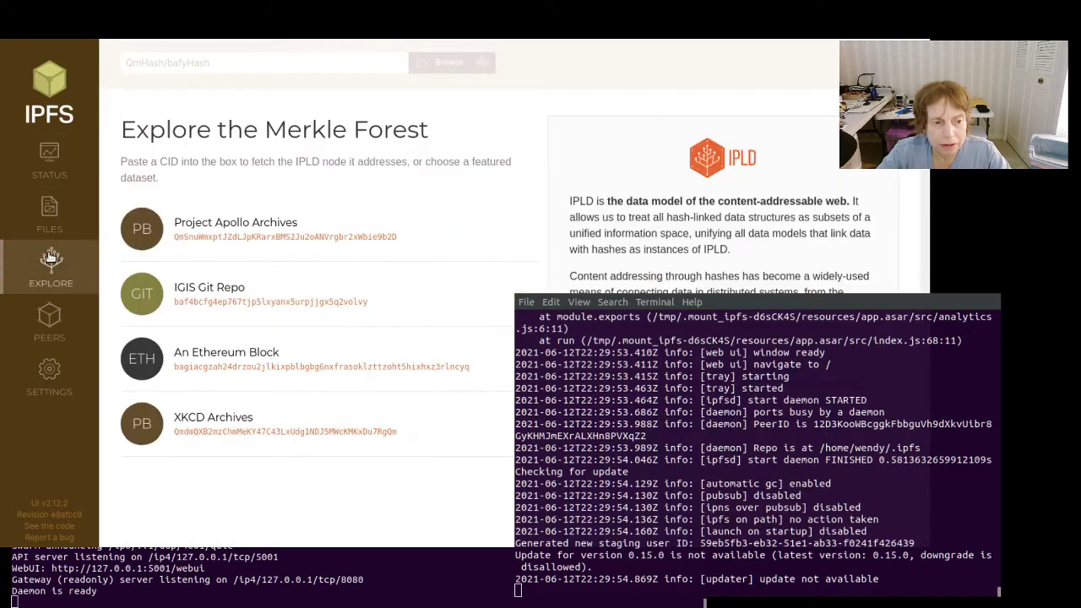
Copy the Project Apollo Archives CID and browse it as files: albums, frontend, README.txt, scripts.
{"action": "left_click", "coordinate": [330, 240]}
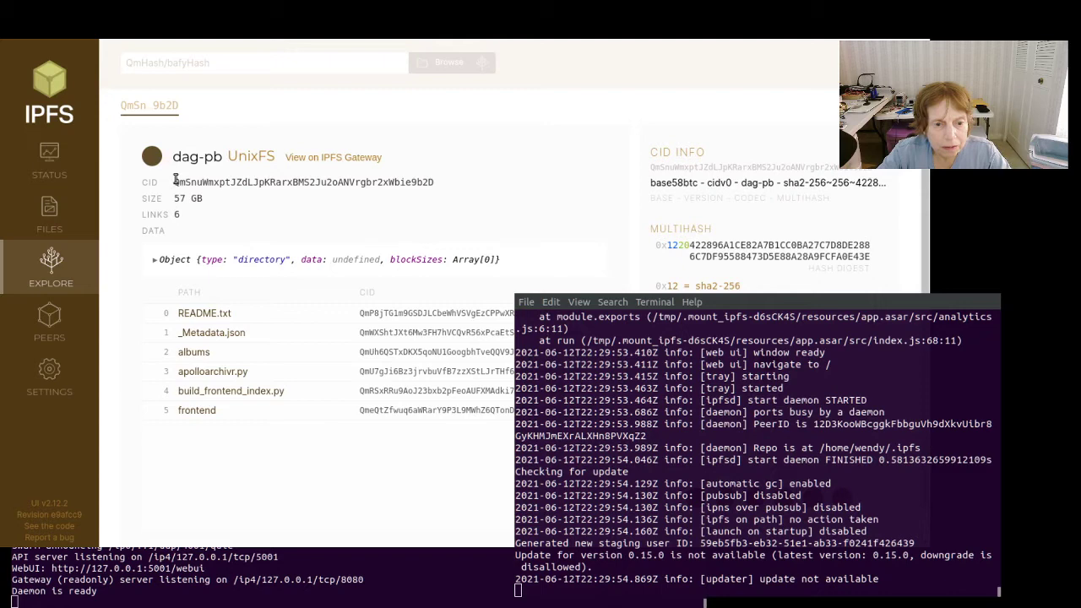
{"action": "left_click_drag", "start_coordinate": [175, 181], "coordinate": [430, 181]}
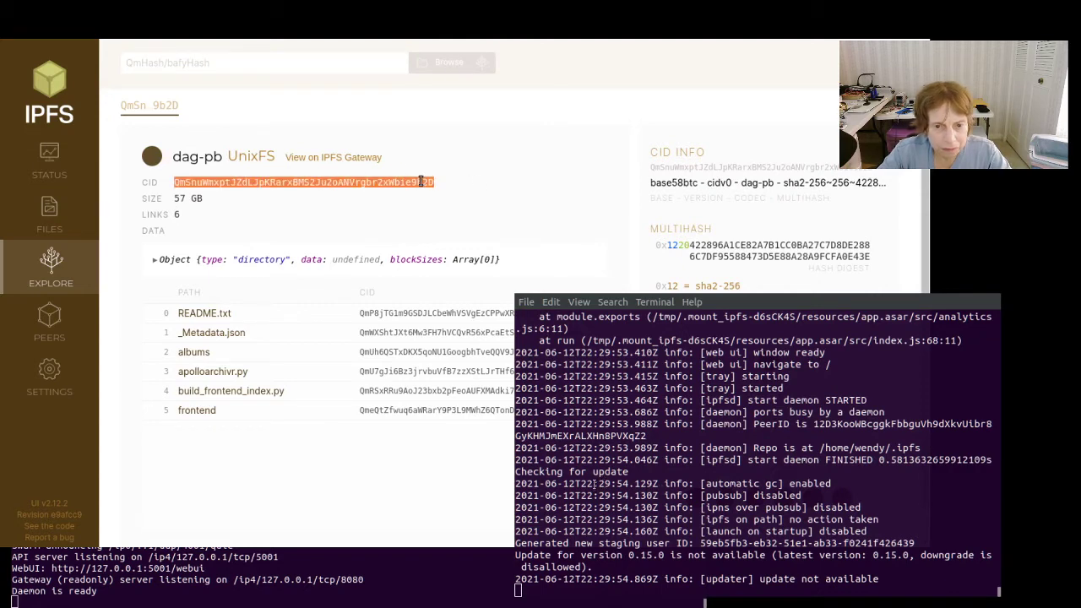
{"action": "left_click", "coordinate": [241, 64]}
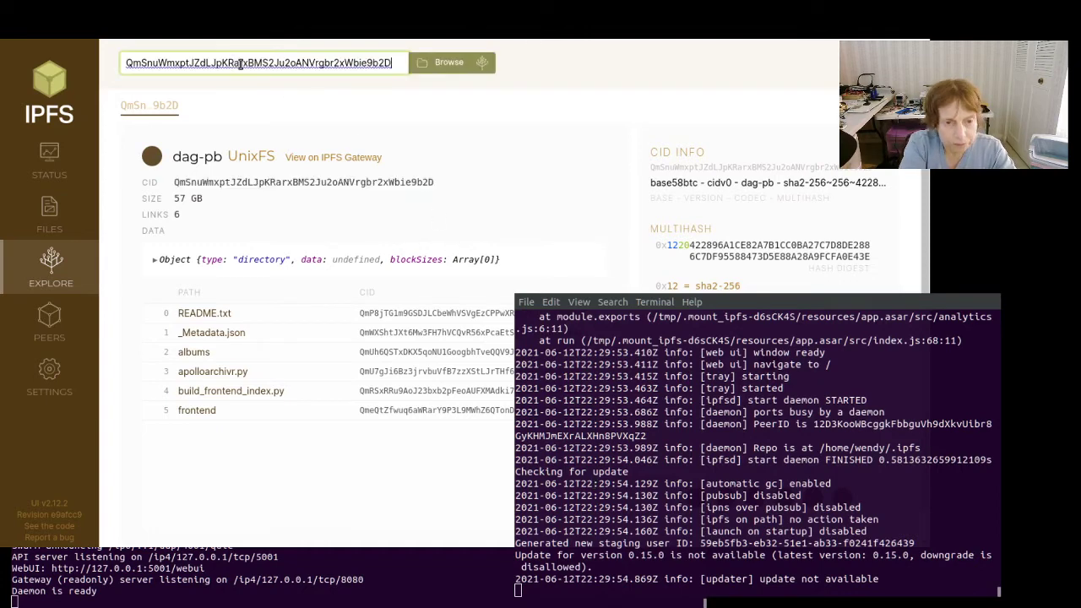
{"action": "left_click", "coordinate": [456, 67]}
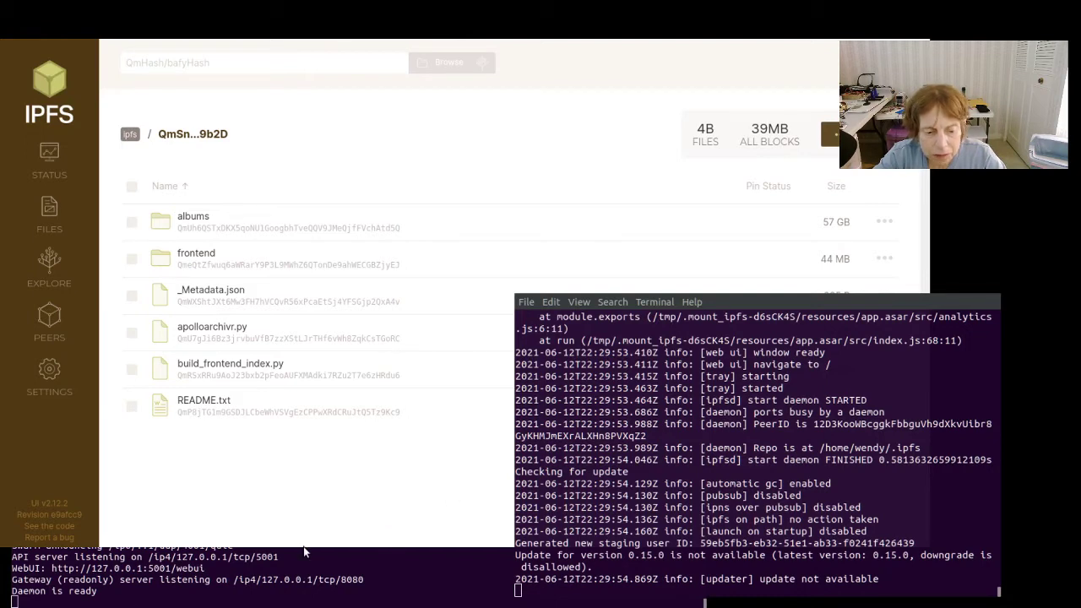
Raise the daemon terminal window above the IPFS Desktop Apollo file listing.
{"action": "left_click", "coordinate": [35, 584]}
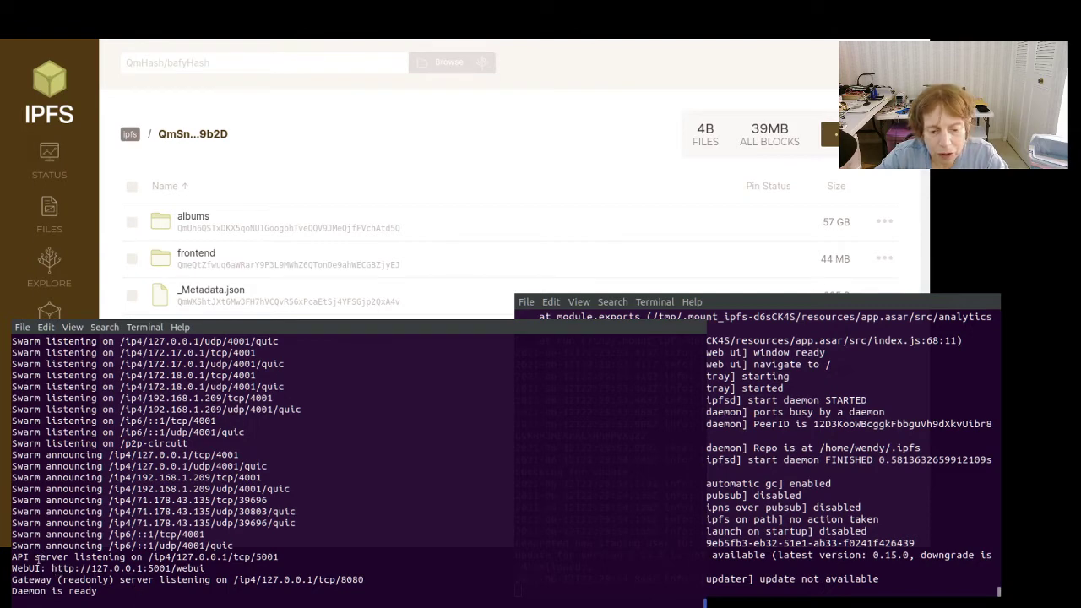
Select the API and WebUI addresses in the daemon log, then set CORS origin and PUT/POST methods and restart.
{"action": "left_click_drag", "start_coordinate": [149, 557], "coordinate": [278, 556]}
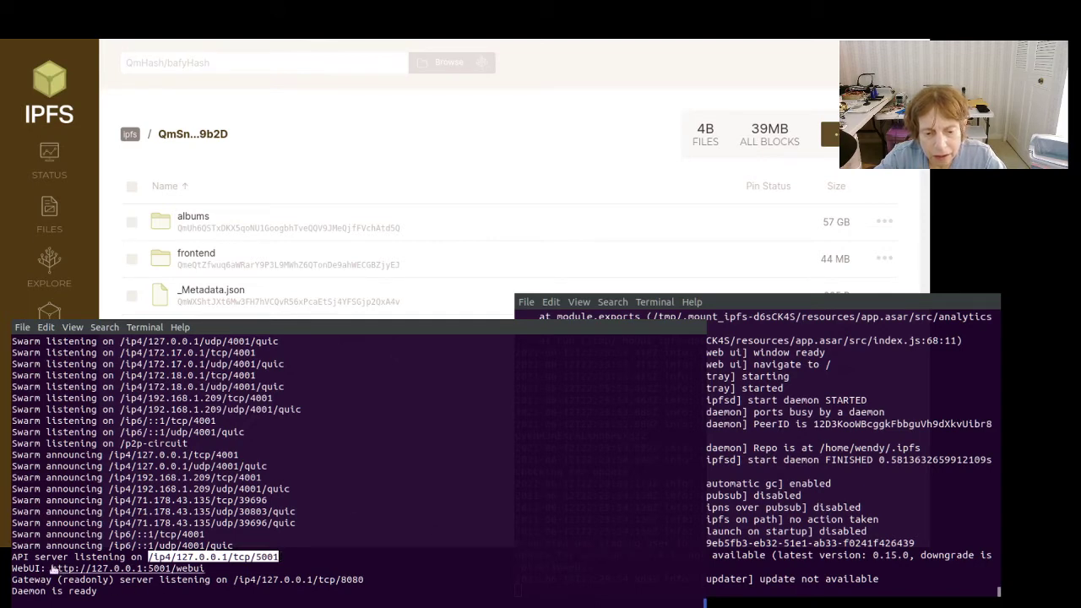
{"action": "left_click_drag", "start_coordinate": [49, 568], "coordinate": [201, 573]}
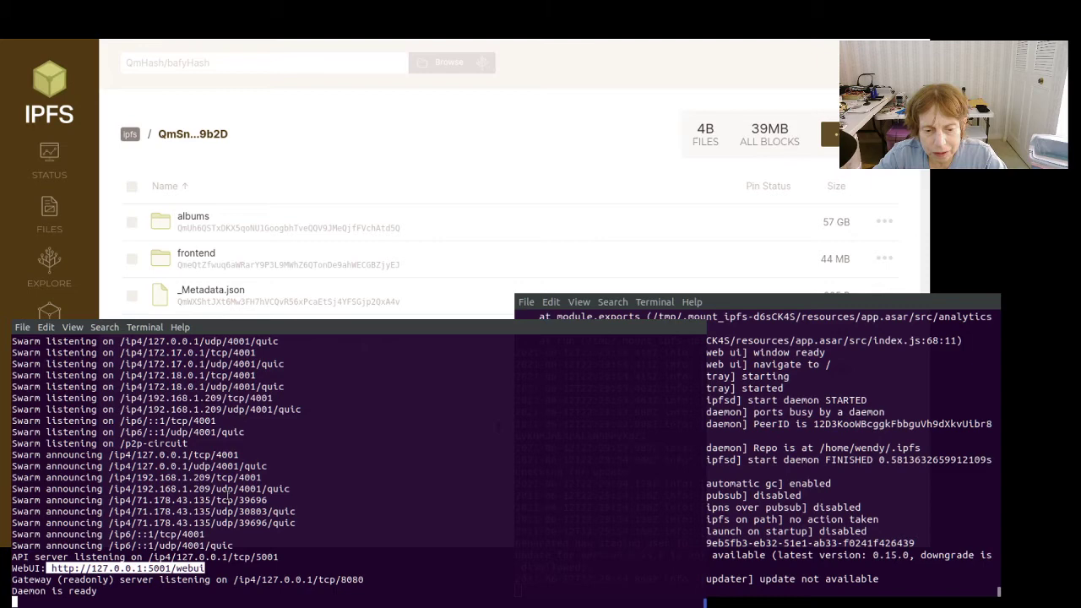
{"action": "scroll", "coordinate": [227, 490], "scroll_direction": "up", "scroll_amount": 2}
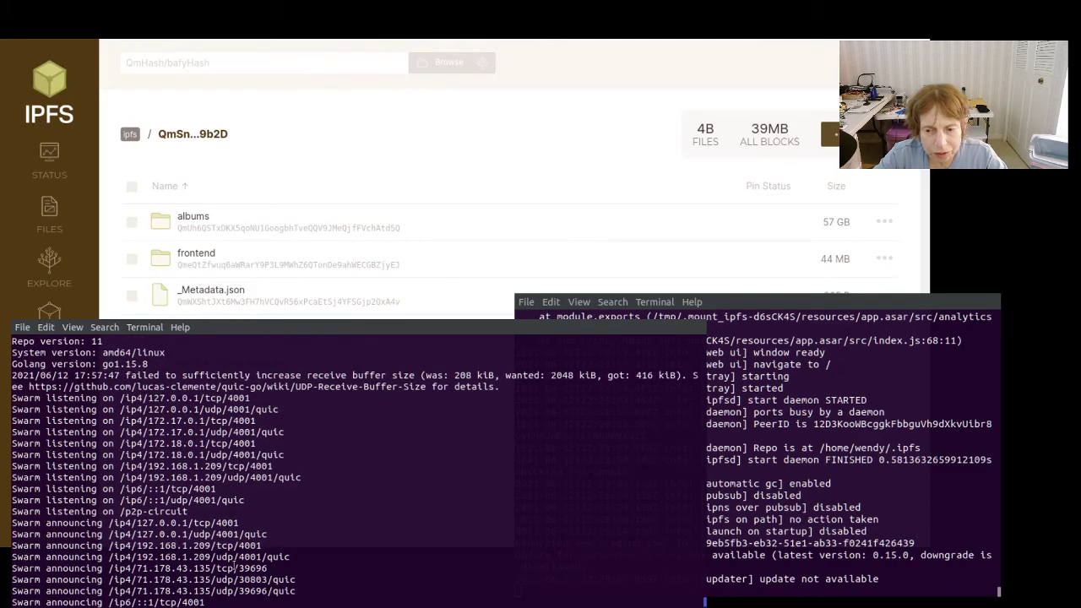
{"action": "scroll", "coordinate": [250, 534], "scroll_direction": "up", "scroll_amount": 4}
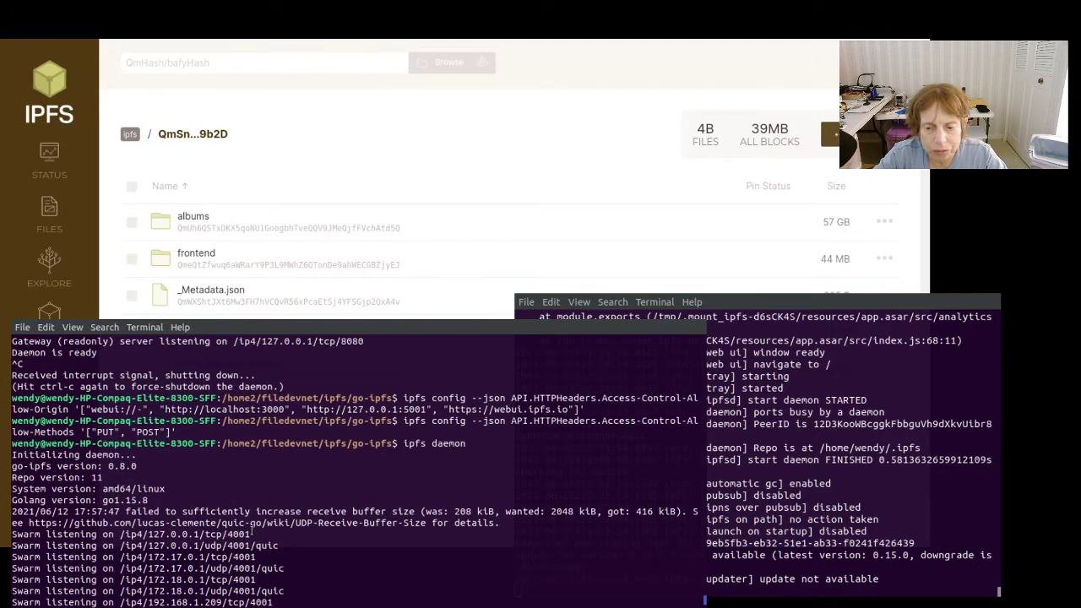
{"action": "scroll", "coordinate": [251, 532], "scroll_direction": "up", "scroll_amount": 4}
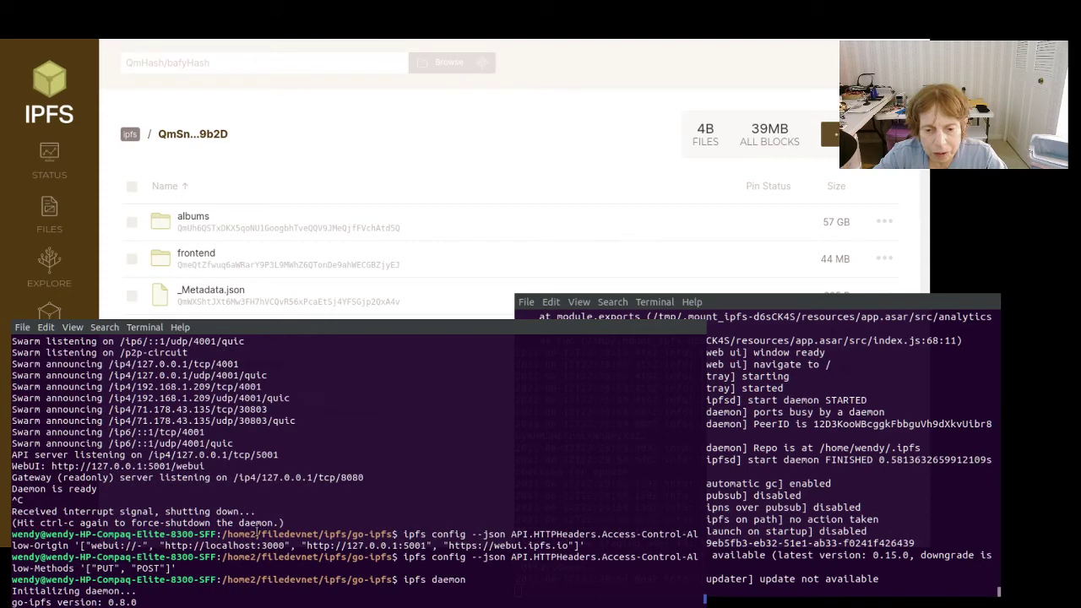
{"action": "scroll", "coordinate": [258, 528], "scroll_direction": "down", "scroll_amount": 10}
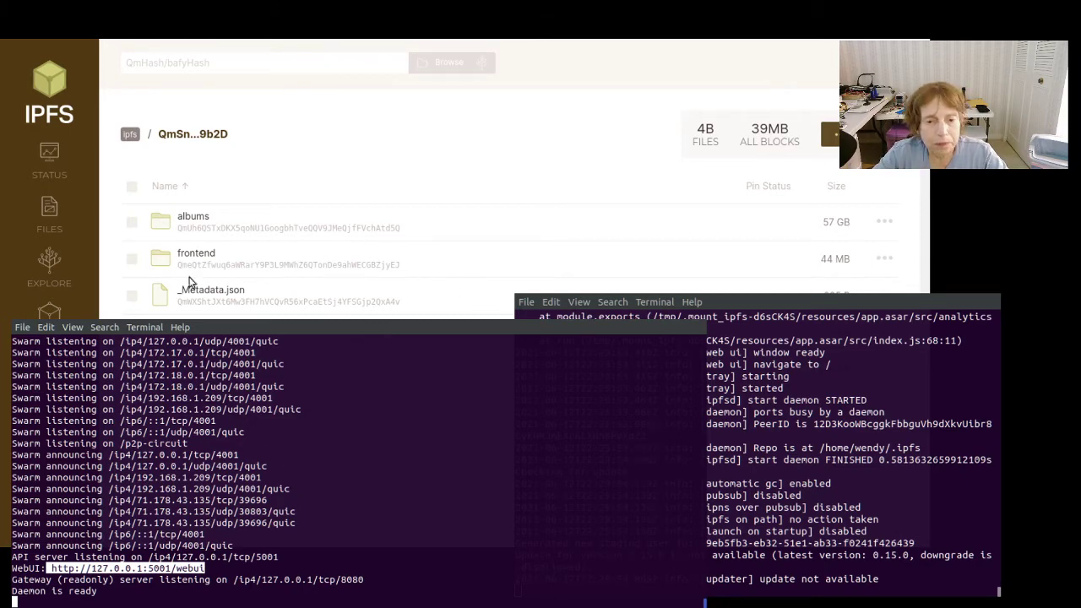
{"action": "left_click", "coordinate": [467, 308]}
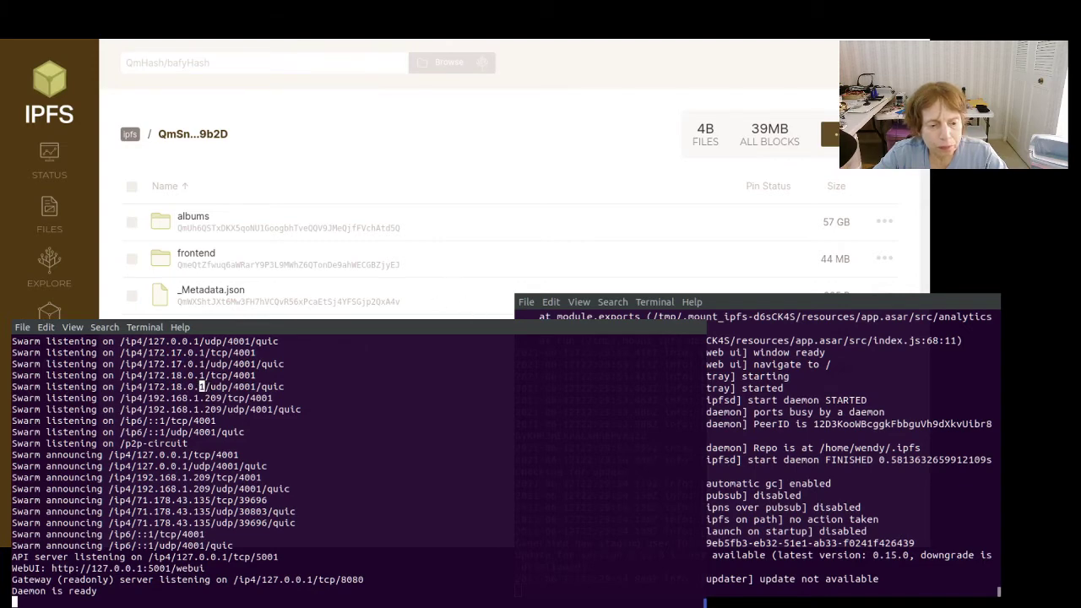
{"action": "scroll", "coordinate": [156, 509], "scroll_direction": "up", "scroll_amount": 3}
{"action": "scroll", "coordinate": [156, 509], "scroll_direction": "up", "scroll_amount": 3}
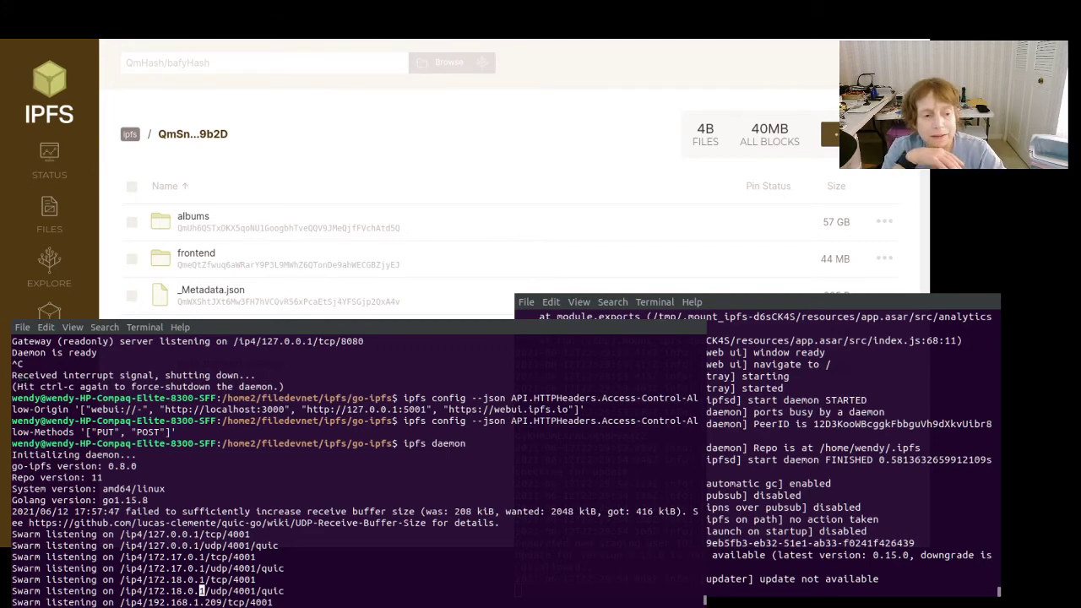
Copy the Ethereum Block CID from Explore and try browsing it as files, which fails.
{"action": "left_click", "coordinate": [52, 272]}
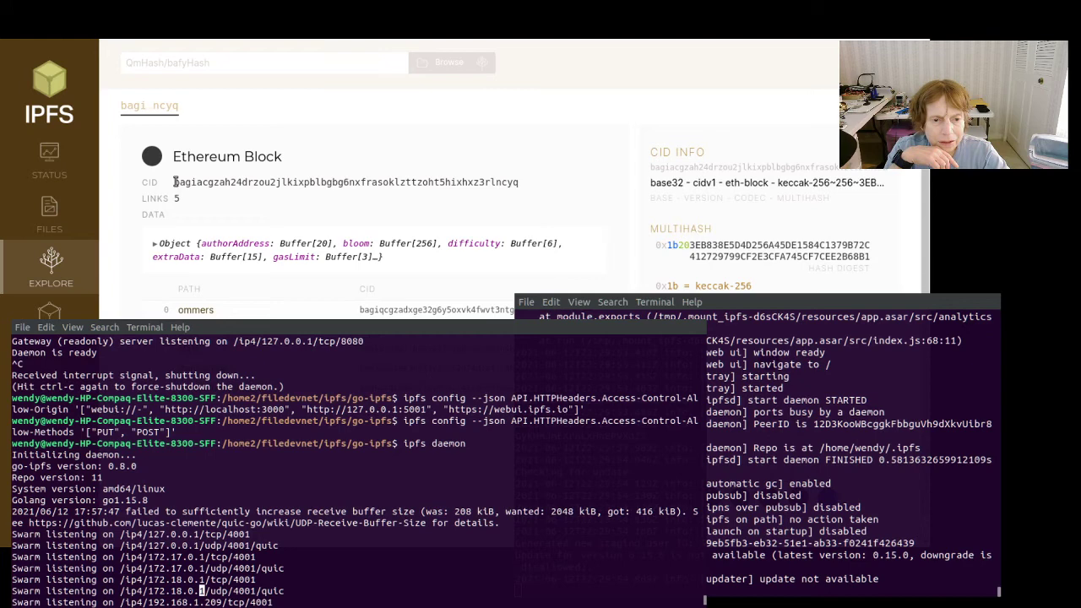
{"action": "left_click_drag", "start_coordinate": [175, 181], "coordinate": [520, 182]}
{"action": "key", "text": "ctrl+c"}
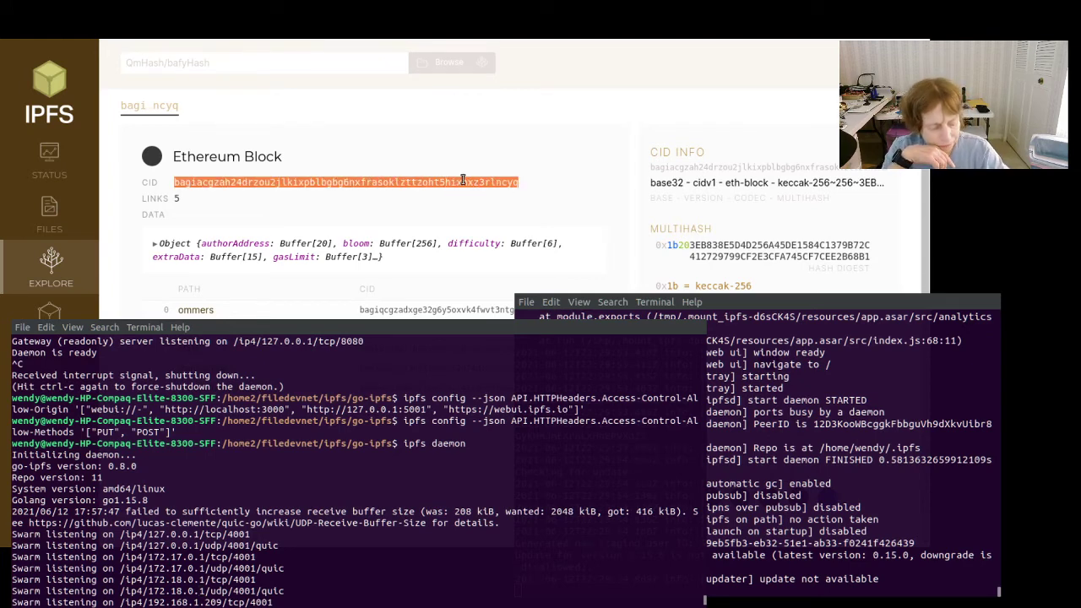
{"action": "left_click", "coordinate": [156, 64]}
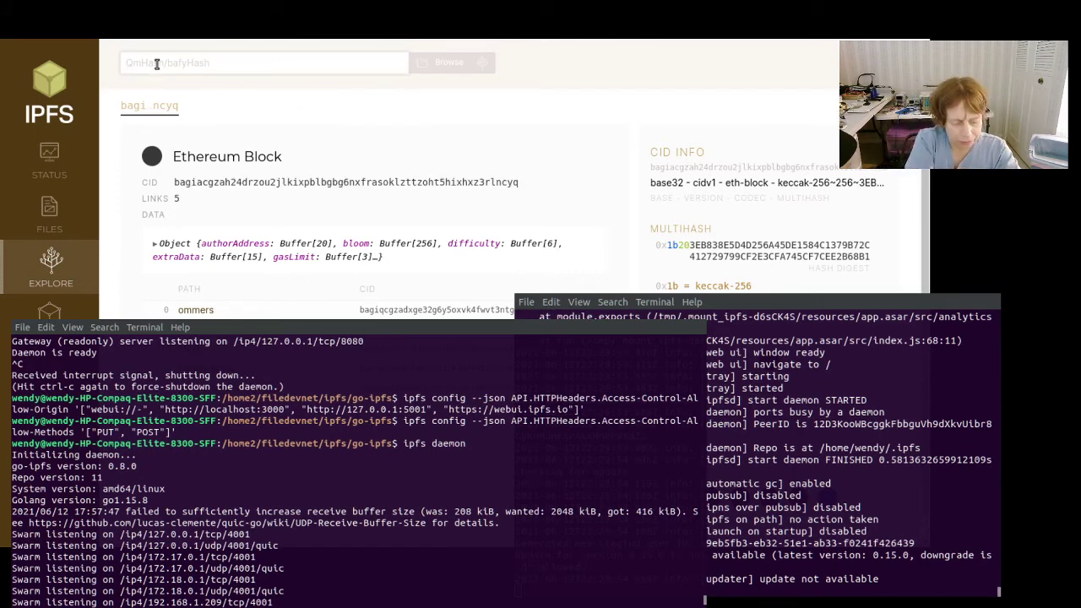
{"action": "key", "text": "ctrl+v"}
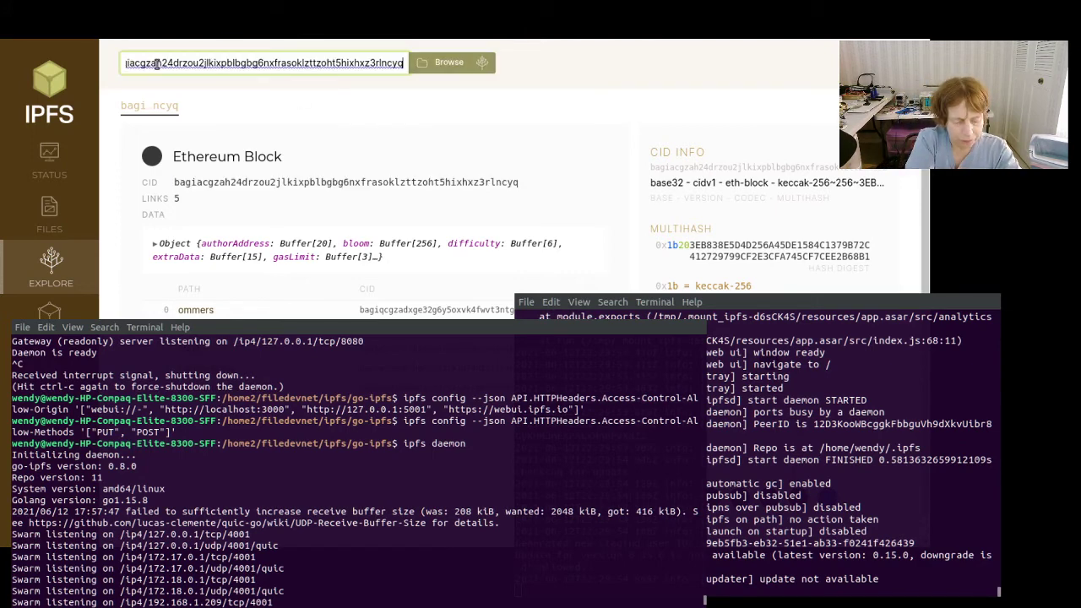
{"action": "left_click", "coordinate": [433, 65]}
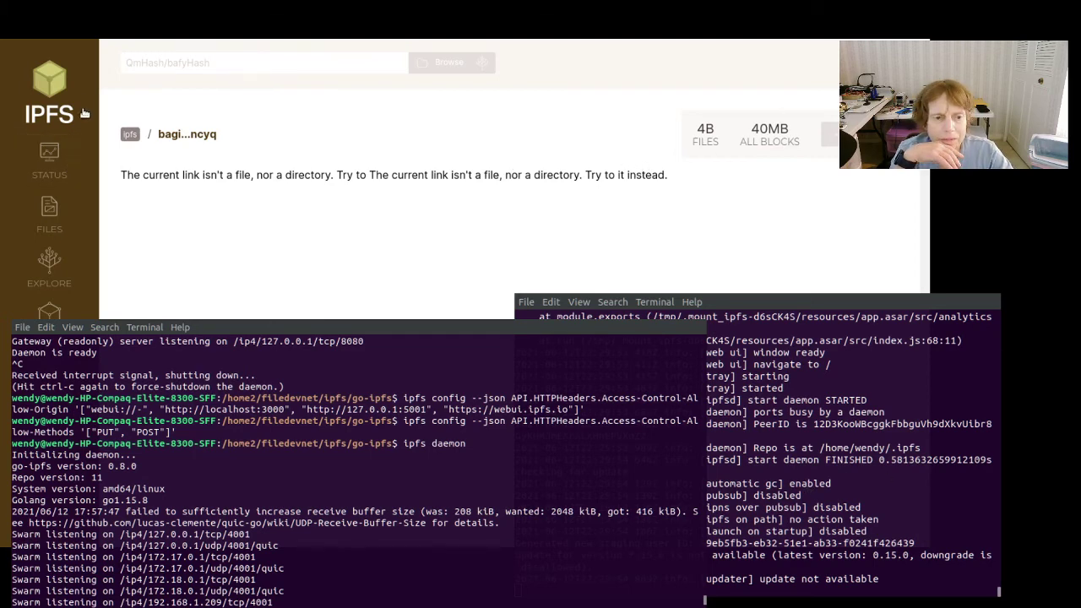
From Explore, inspect the IGIS Git Repo commit node, then return to the featured datasets.
{"action": "left_click", "coordinate": [43, 265]}
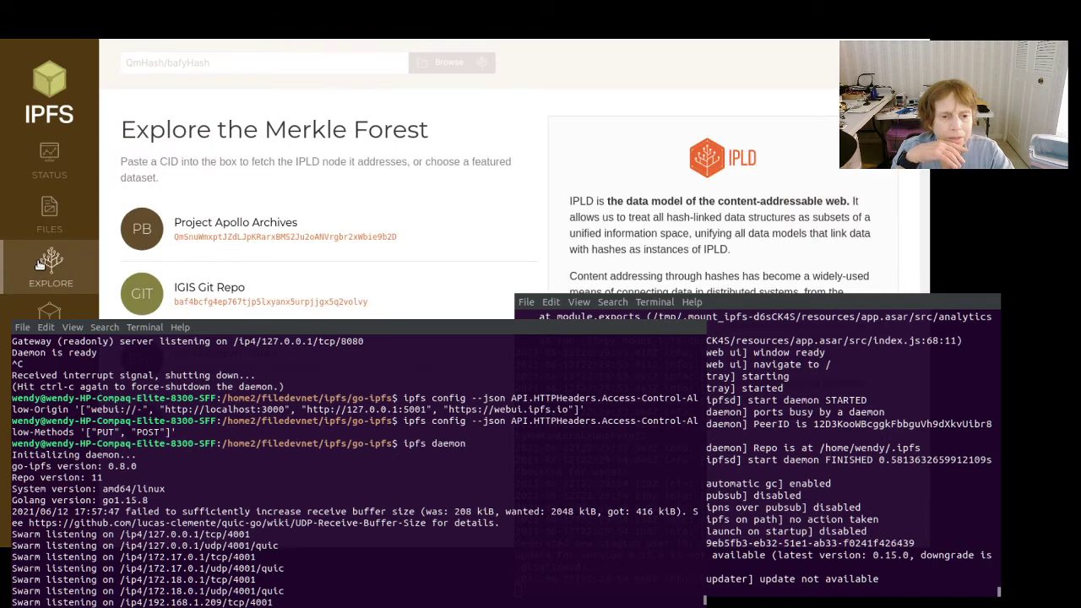
{"action": "left_click", "coordinate": [213, 288]}
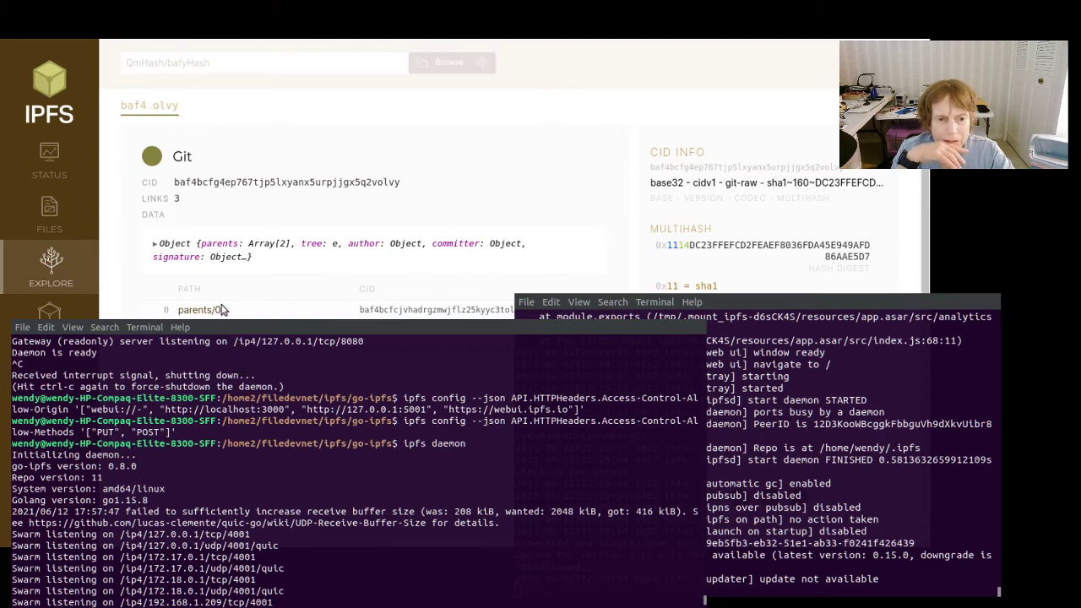
{"action": "left_click", "coordinate": [79, 292]}
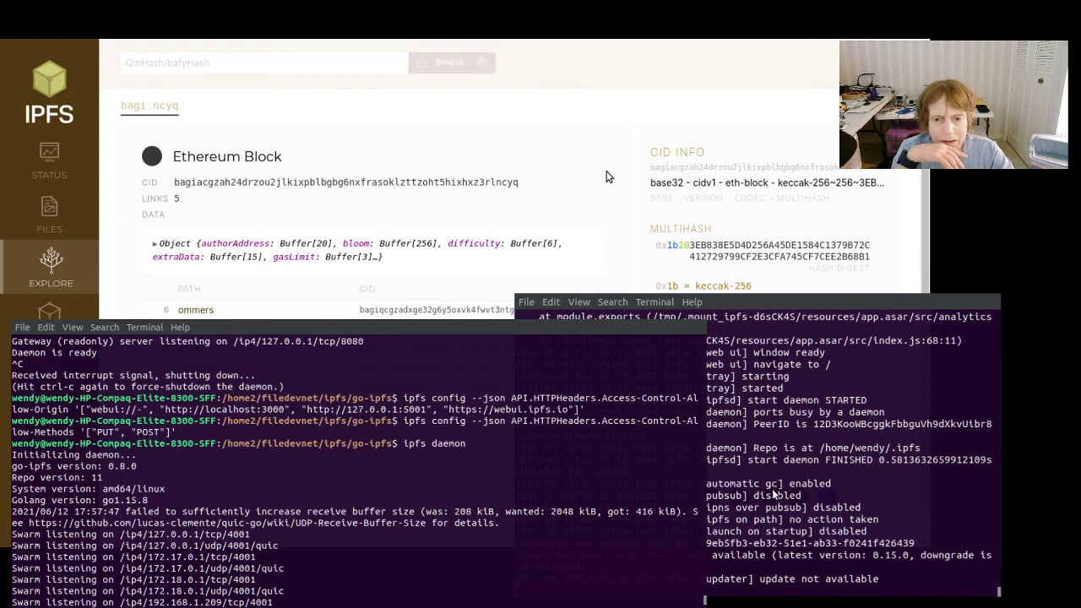
Paste the Ethereum Block CID (bagi…ncyq) into the Files path box and browse it.
{"action": "left_click_drag", "start_coordinate": [176, 182], "coordinate": [580, 180]}
{"action": "key", "text": "ctrl+c"}
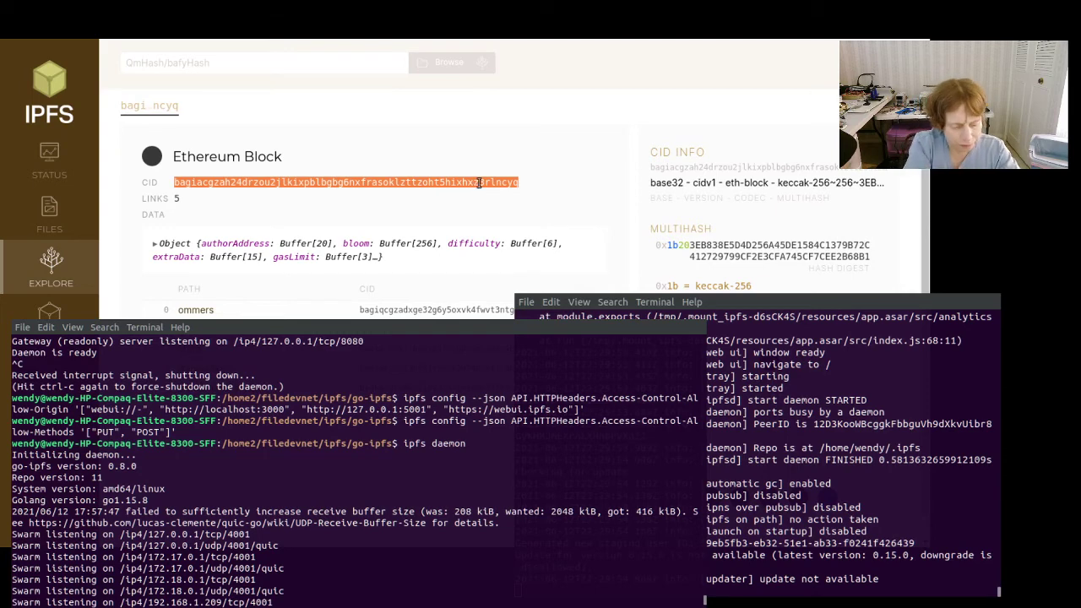
{"action": "left_click", "coordinate": [127, 63]}
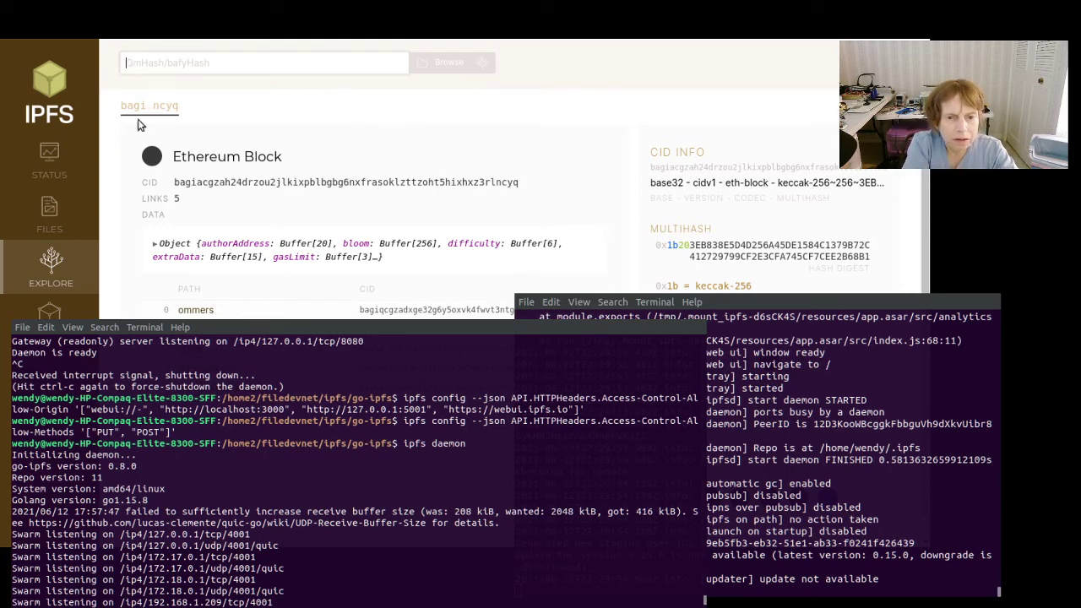
{"action": "key", "text": "ctrl+v"}
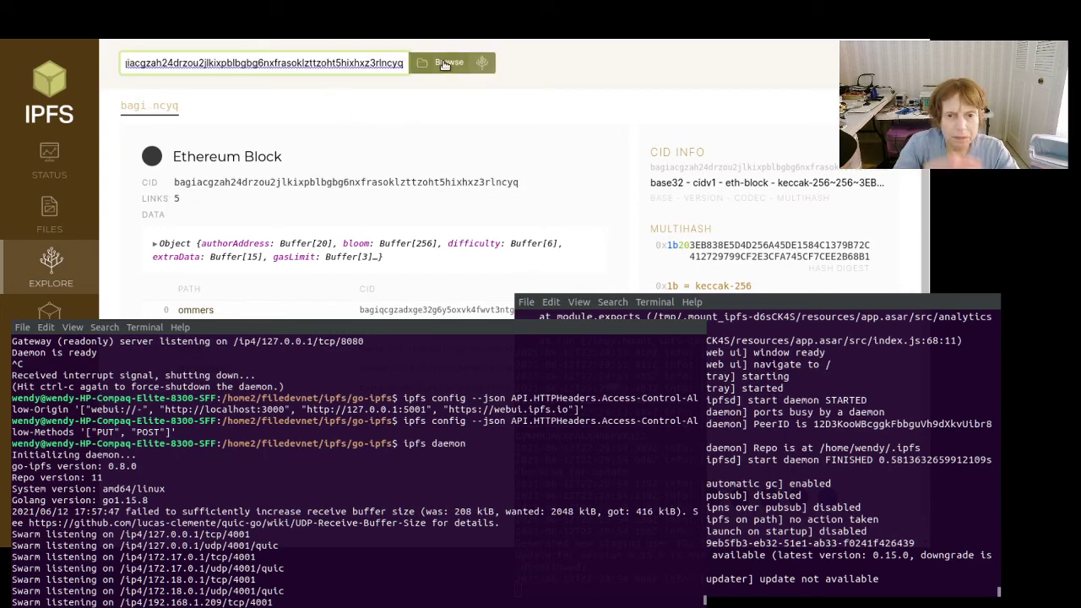
{"action": "left_click", "coordinate": [444, 63]}
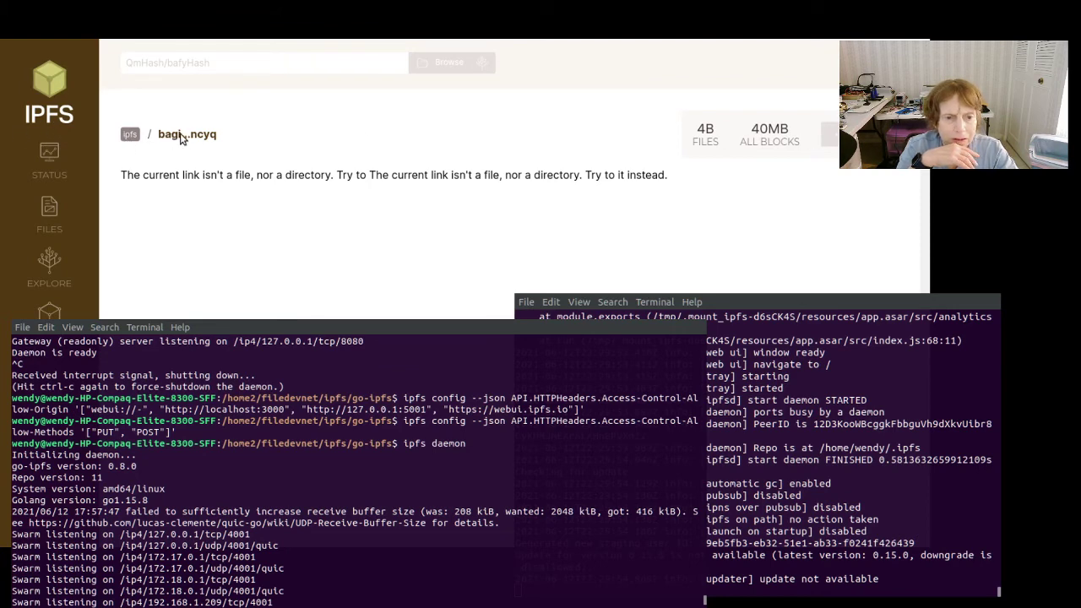
From Explore, open the Project Apollo Archives sample (QmSn…9b2D) and view it on the IPFS gateway.
{"action": "left_click", "coordinate": [50, 269]}
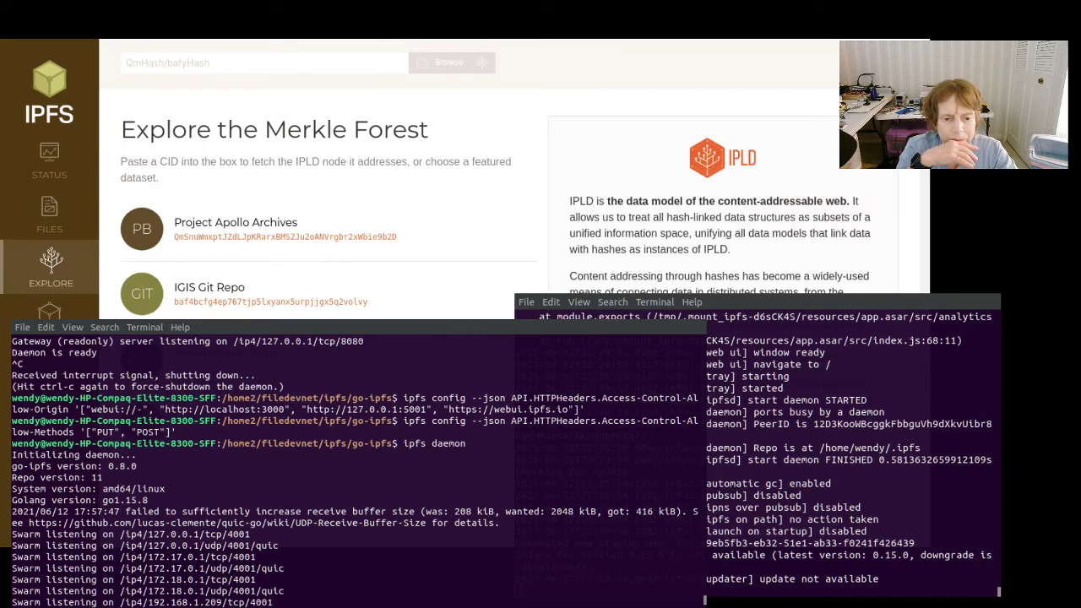
{"action": "left_click", "coordinate": [216, 226]}
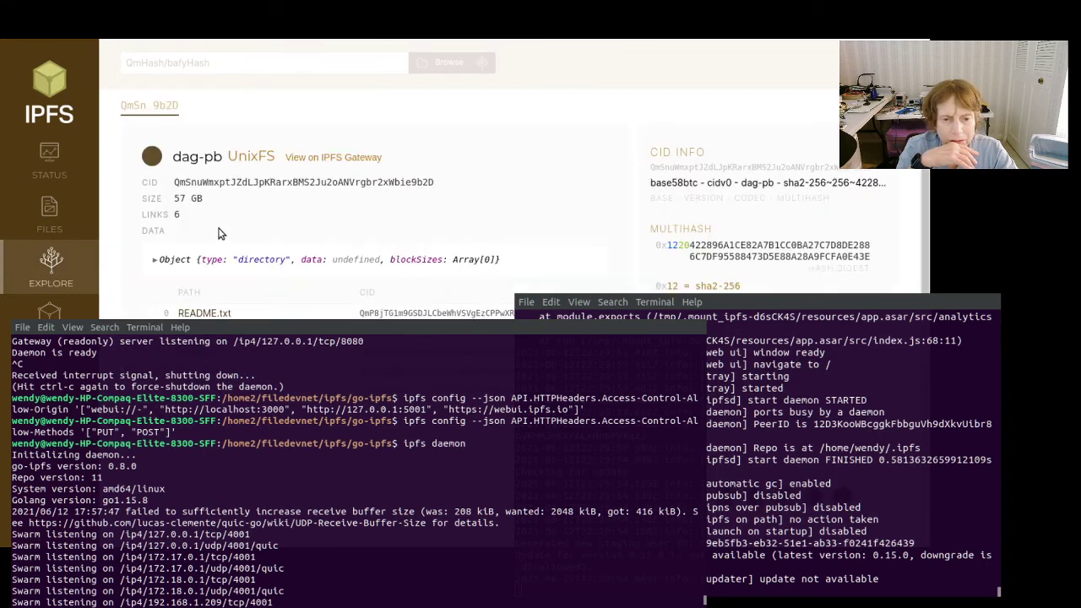
{"action": "left_click_drag", "start_coordinate": [174, 182], "coordinate": [186, 181]}
{"action": "left_click", "coordinate": [351, 159]}
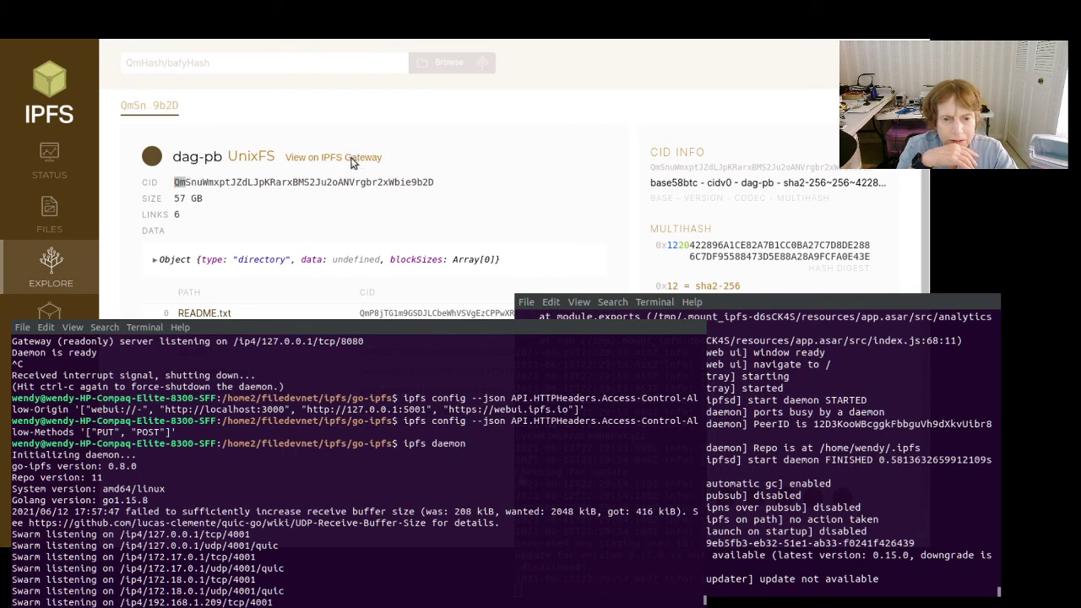